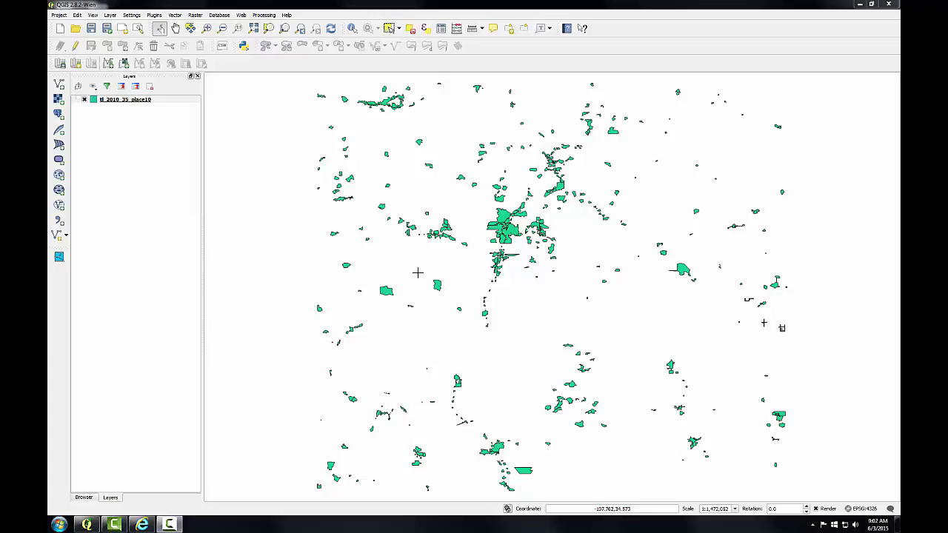
- Check the tl_2010_35_place10 layer's metadata page in Layer Properties, then close it
left_click(115, 103)
double_click(115, 103)
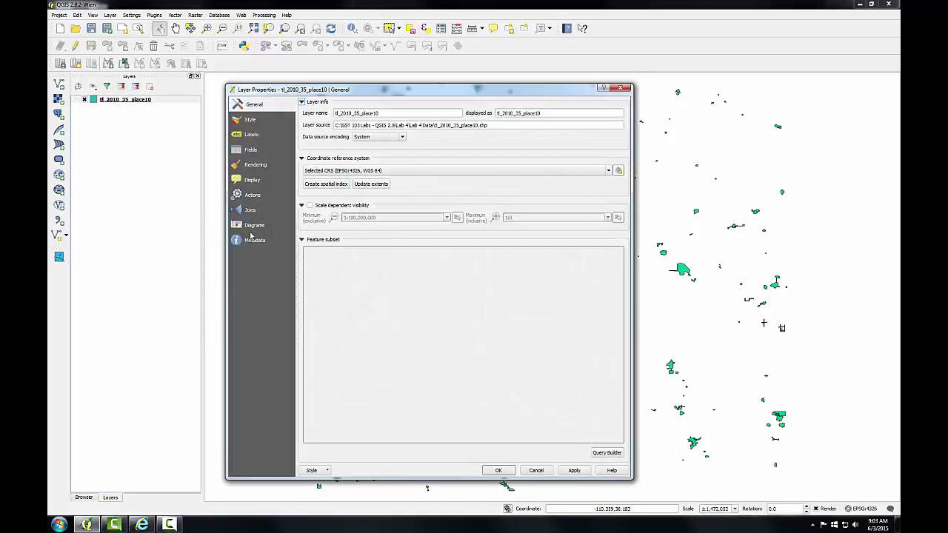
left_click(255, 242)
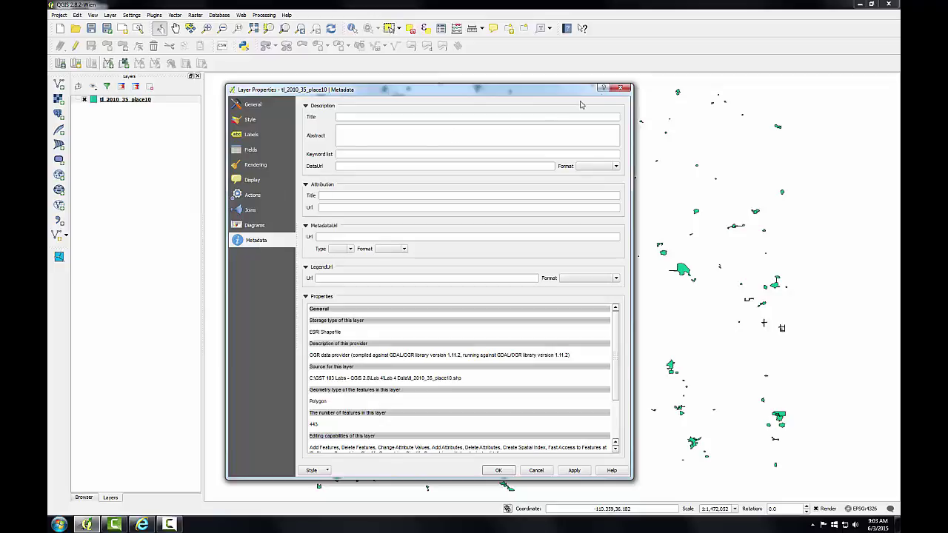
left_click(619, 89)
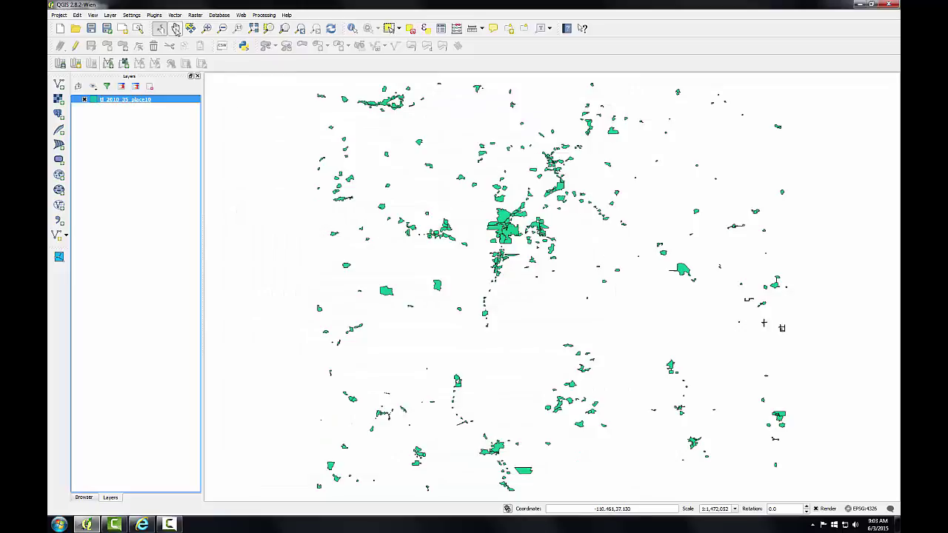
- Enable 'Show also experimental plugins' in the Plugin Manager settings
left_click(154, 15)
left_click(162, 24)
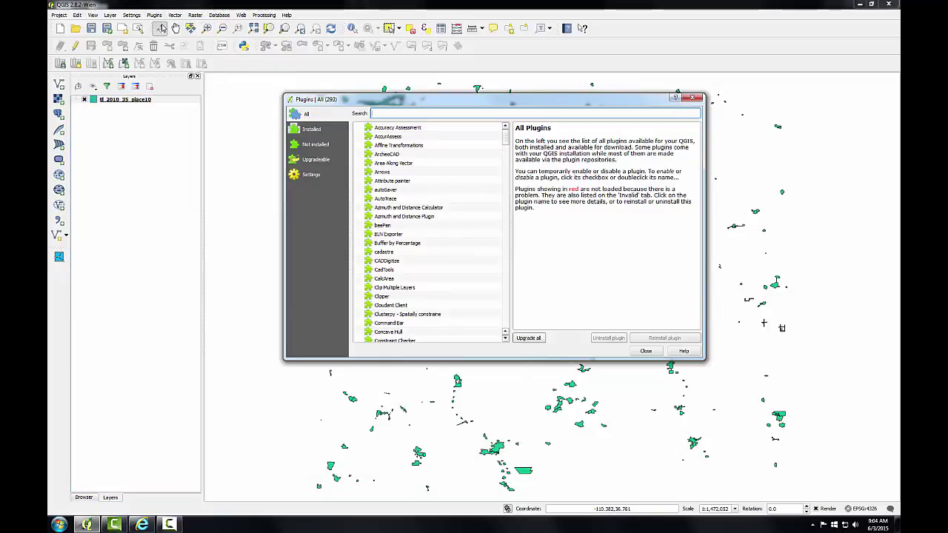
left_click(311, 175)
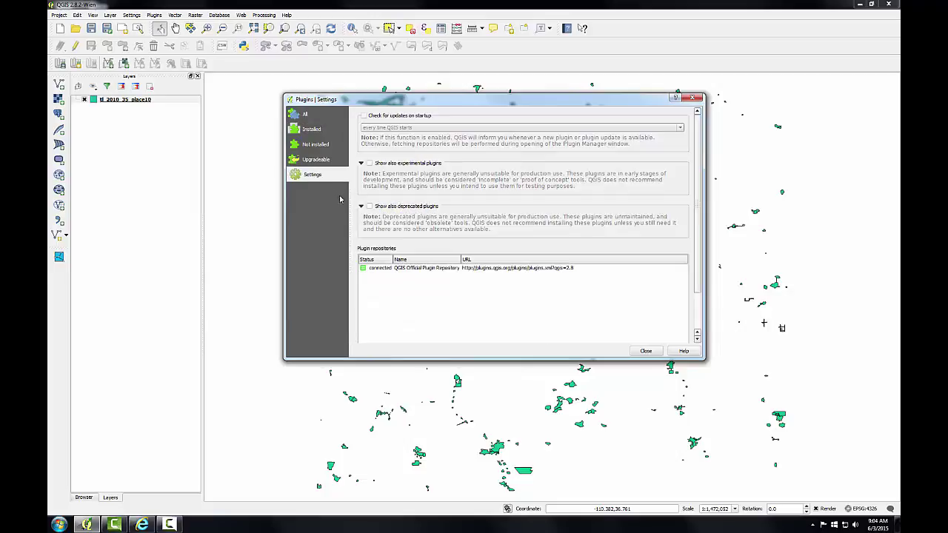
left_click(369, 163)
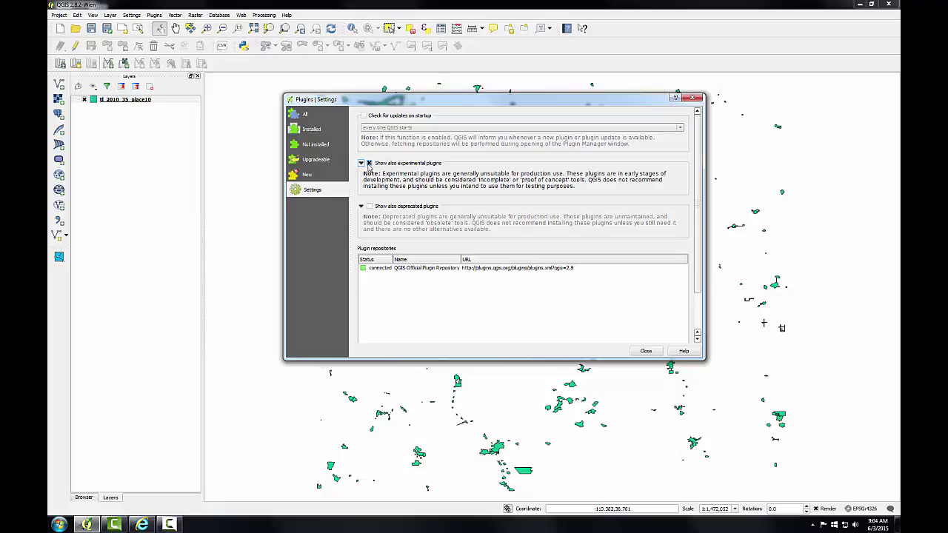
- Search all plugins for 'meta' and install the Metatools plugin
left_click(314, 116)
left_click(393, 113)
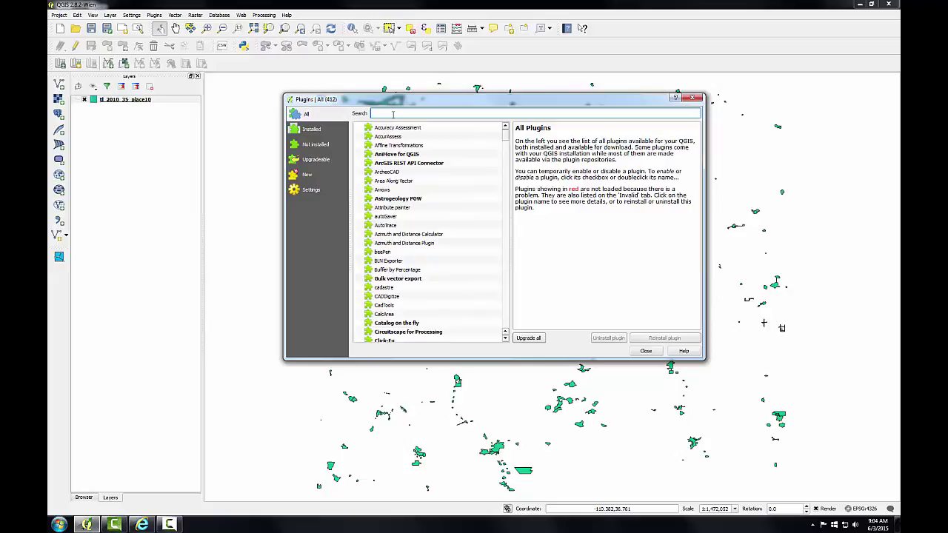
type("meta")
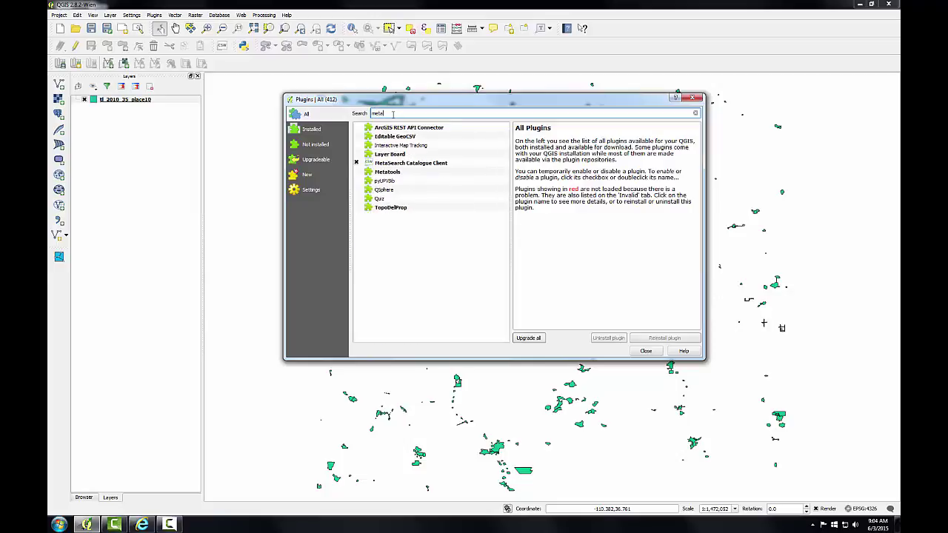
left_click(385, 171)
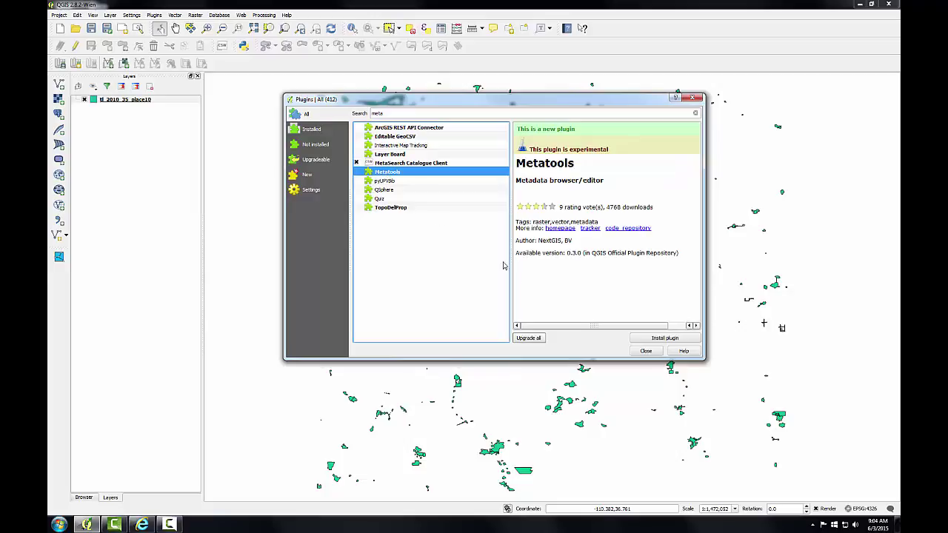
left_click(664, 339)
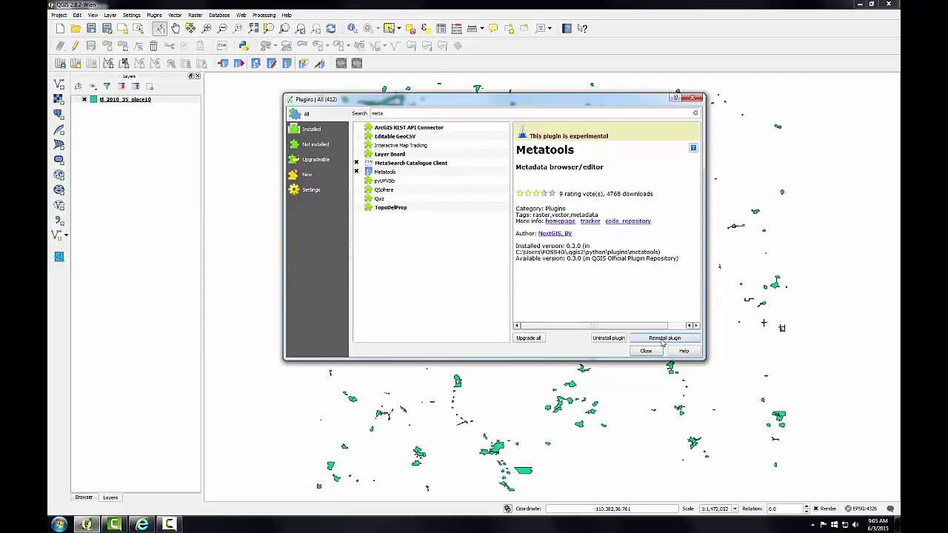
- Open the Python console, then view tl_2010_35_place10's metadata with the Metatools viewer
left_click(645, 351)
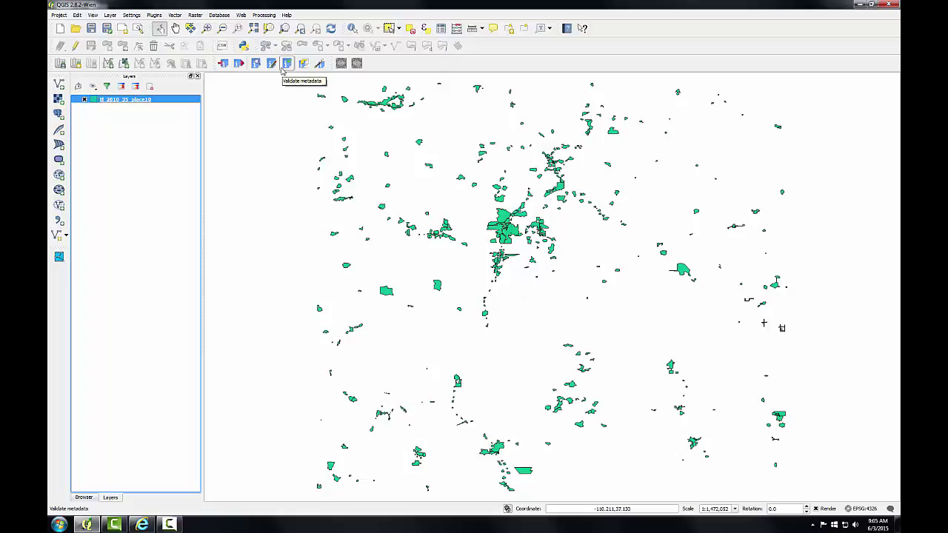
left_click(244, 46)
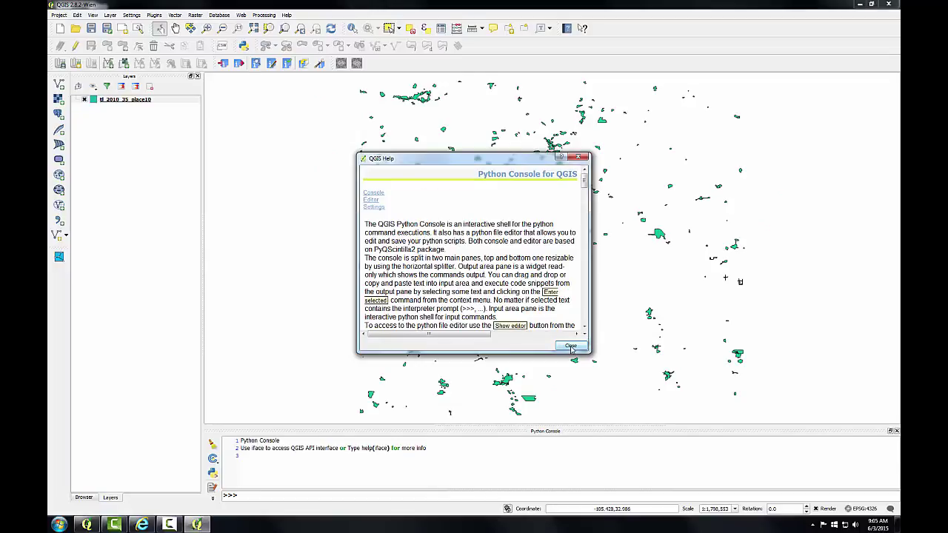
left_click(571, 347)
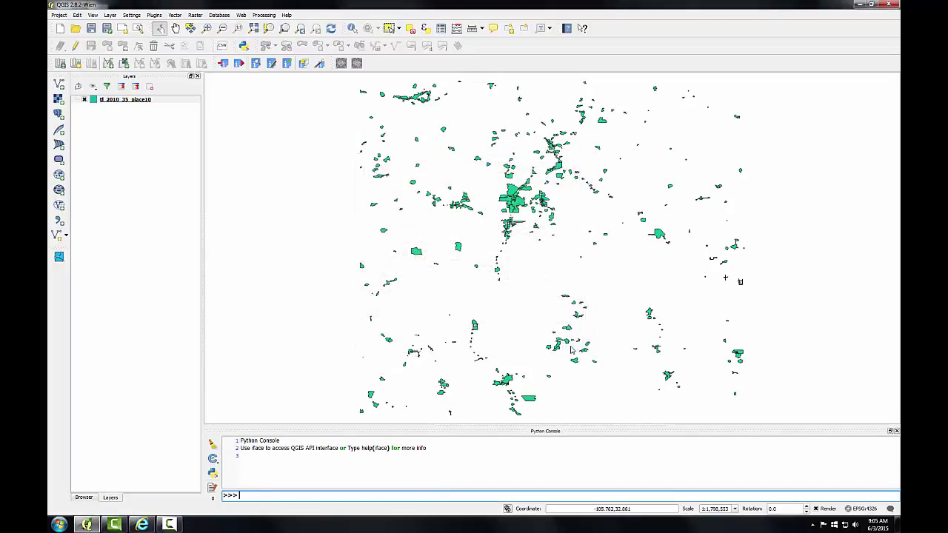
left_click(152, 101)
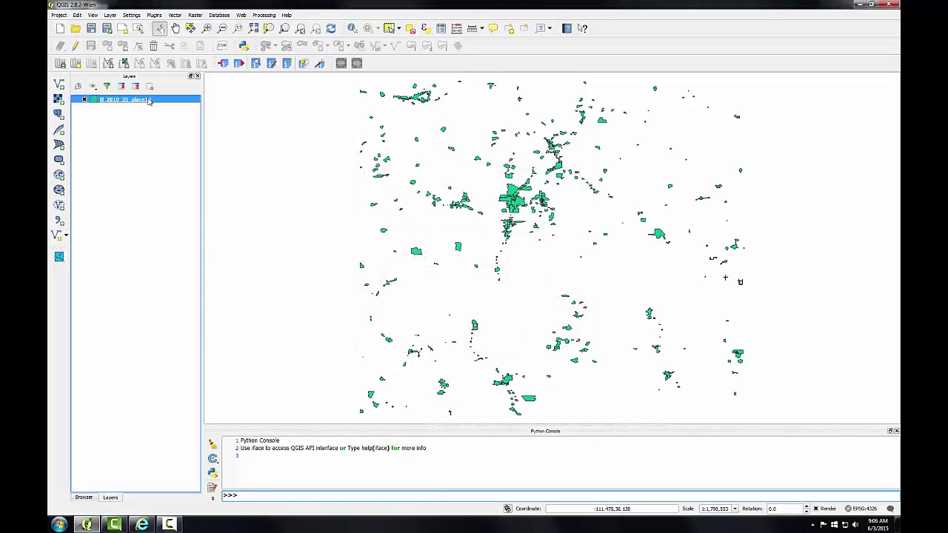
left_click(256, 64)
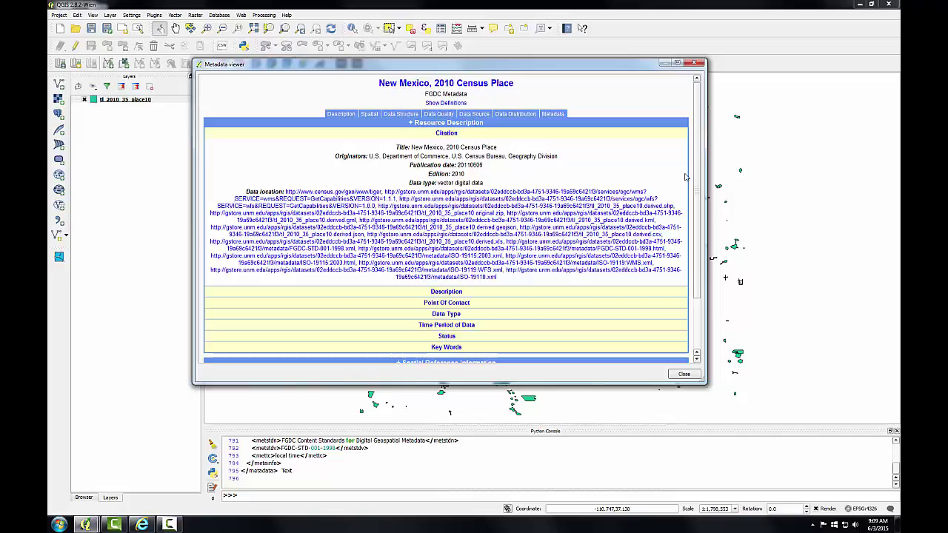
- Expand the Description of the 'New Mexico, 2010 Census Place' metadata, then open Data Quality
left_click(447, 292)
scroll(452, 297, "down", 3)
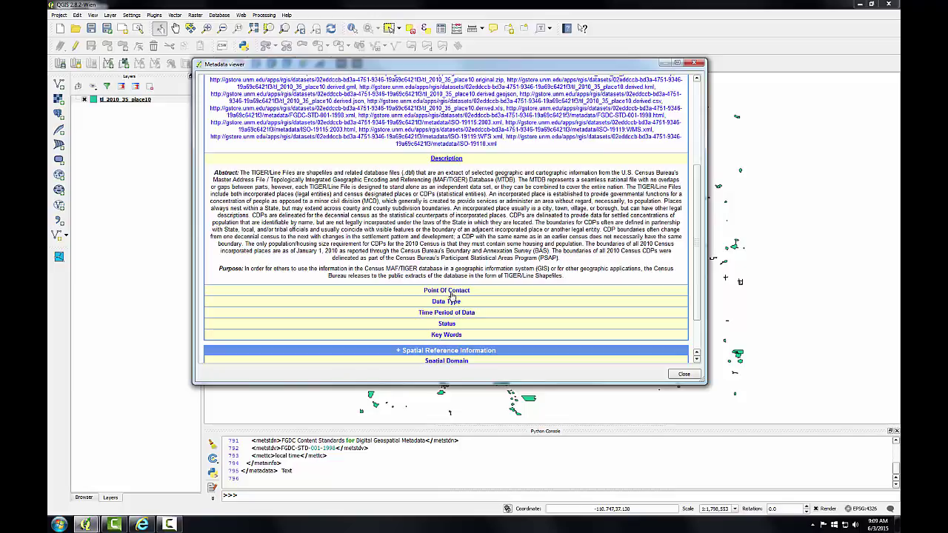
scroll(451, 296, "up", 5)
left_click(441, 116)
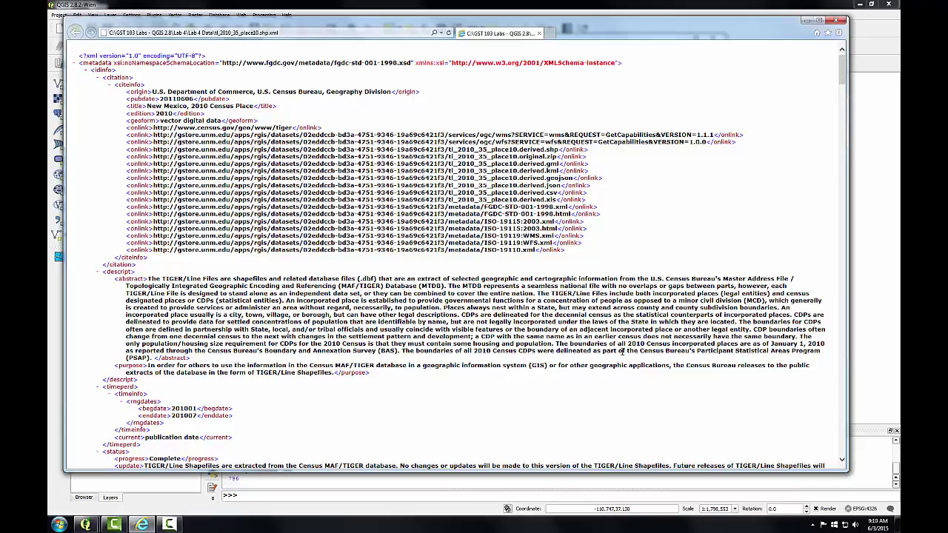
- Highlight the abstract and logic paragraph in tl_2010_35_place10.shp.xml, scrolling down to eainfo
left_click_drag(115, 279, 298, 363)
scroll(299, 364, "down", 8)
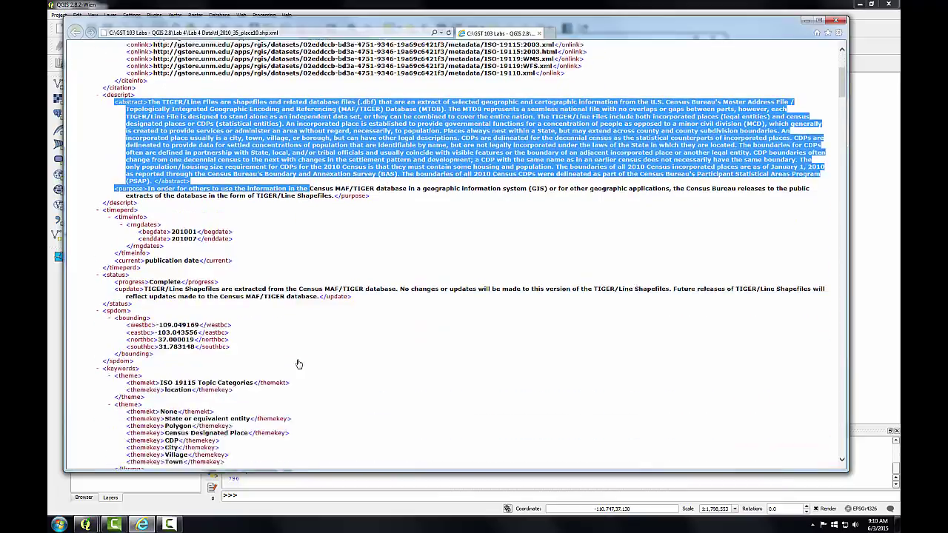
scroll(299, 364, "down", 10)
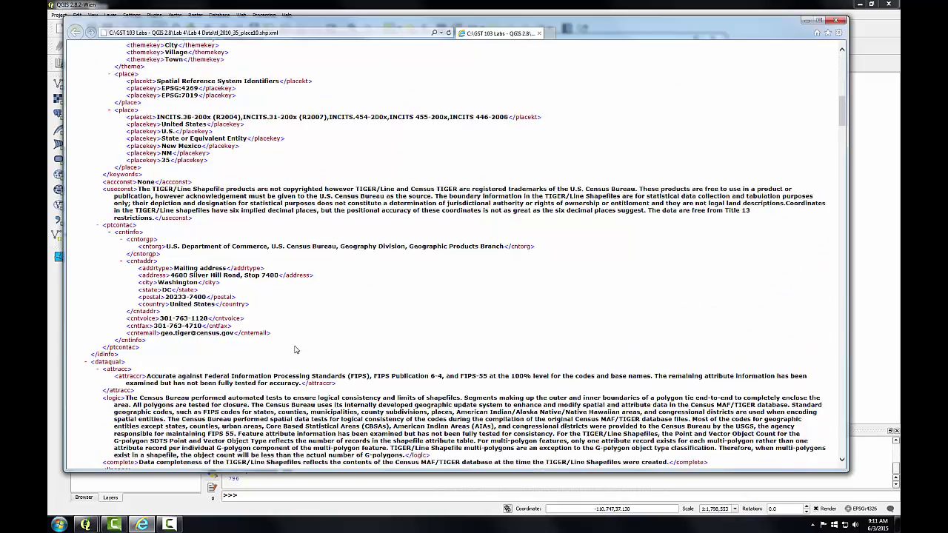
scroll(295, 350, "down", 1)
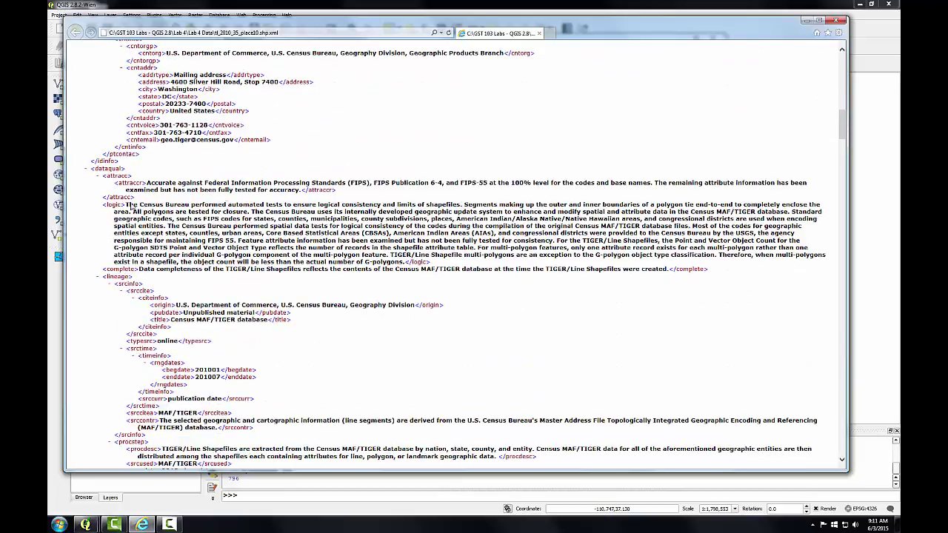
left_click_drag(130, 207, 723, 274)
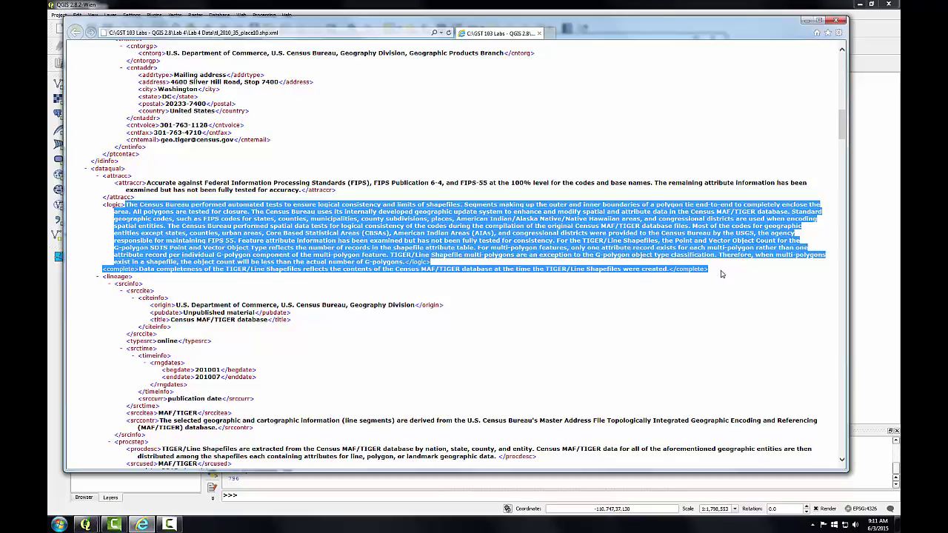
scroll(671, 310, "down", 5)
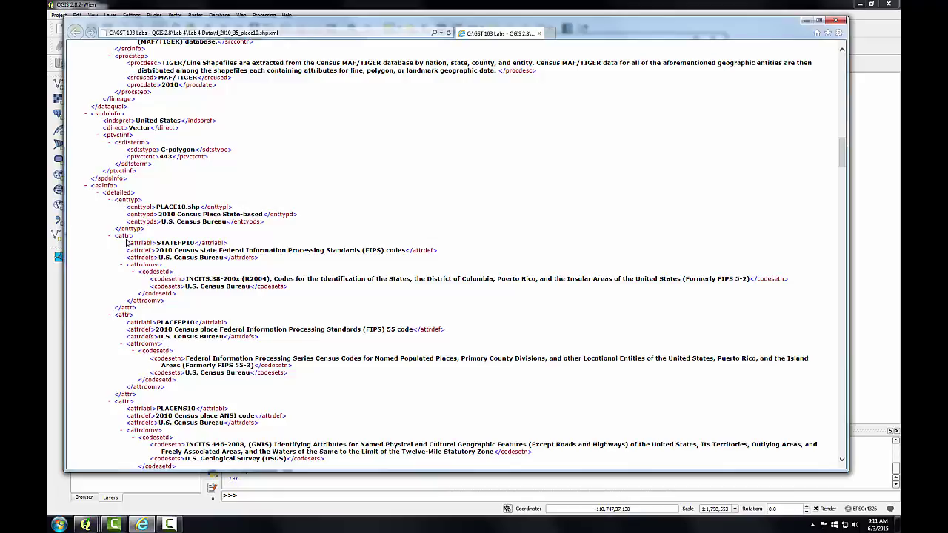
- Bring the Metatools metadata viewer to the front and close it
mouse_move(85, 524)
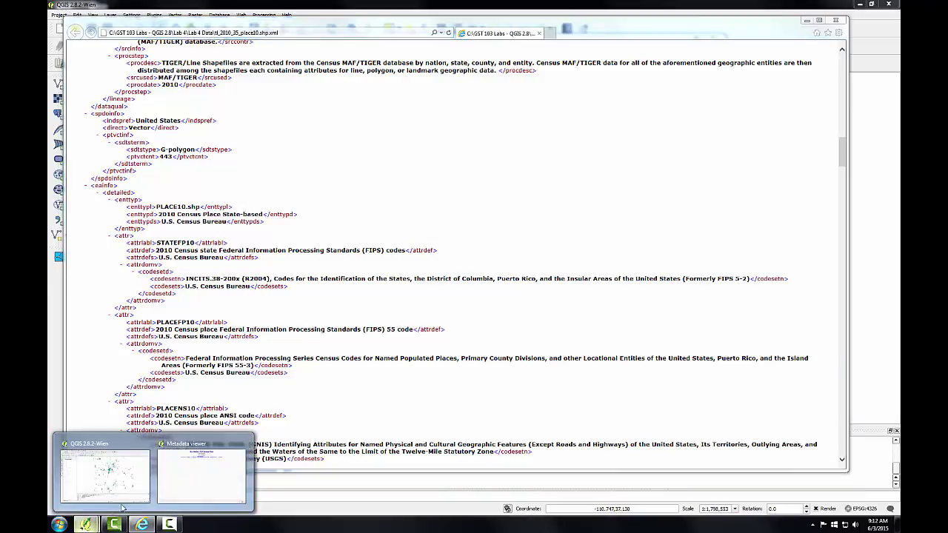
left_click(156, 468)
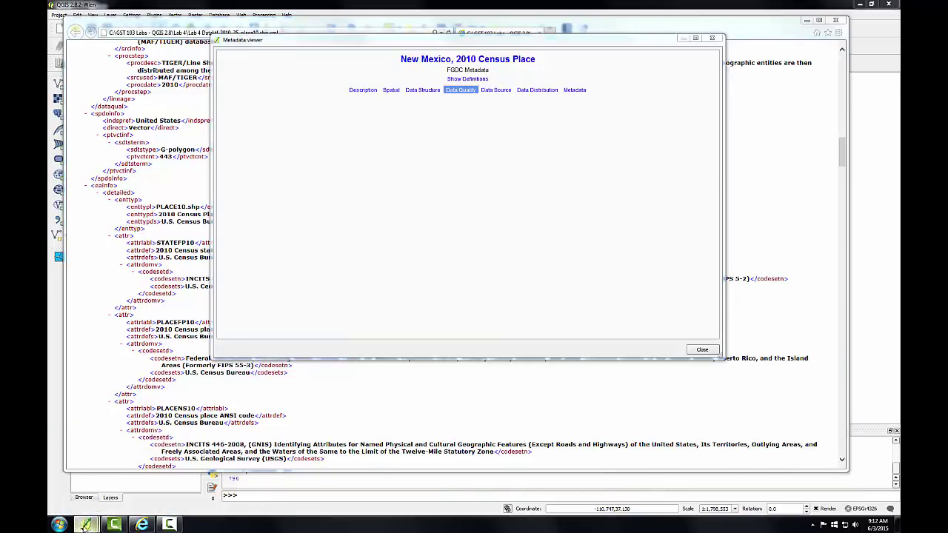
left_click(711, 38)
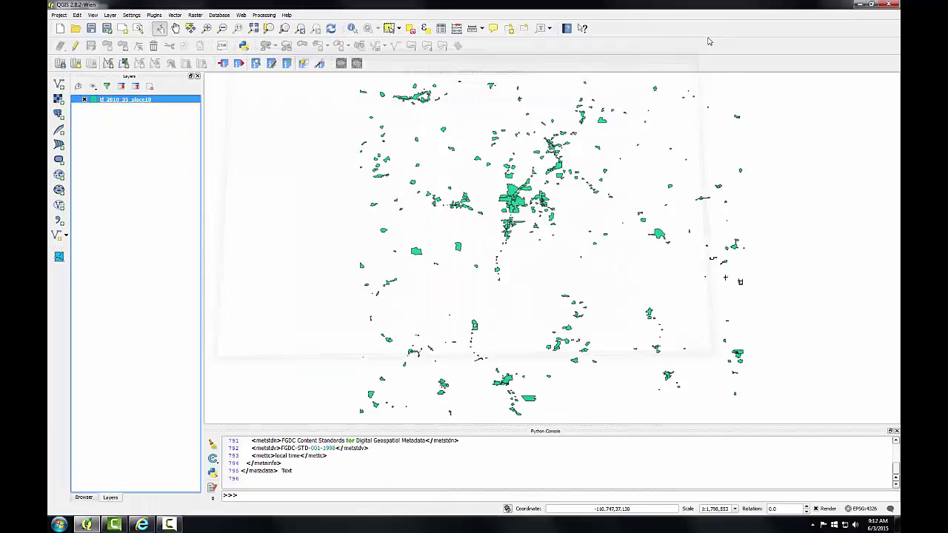
- In the Metadata editor, expand metadata > dataqual > attracc, inspect attraccr, then close
left_click(272, 65)
left_click(311, 165)
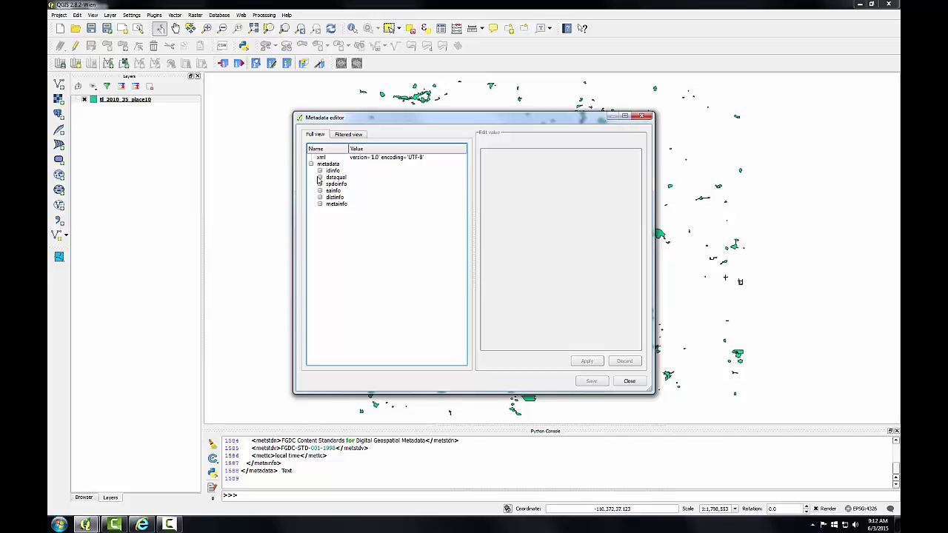
left_click(320, 178)
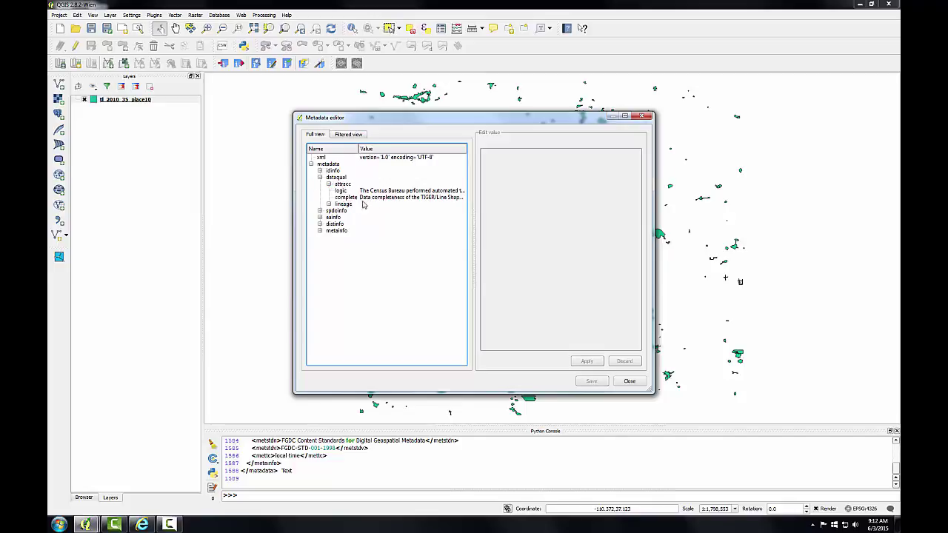
left_click(329, 185)
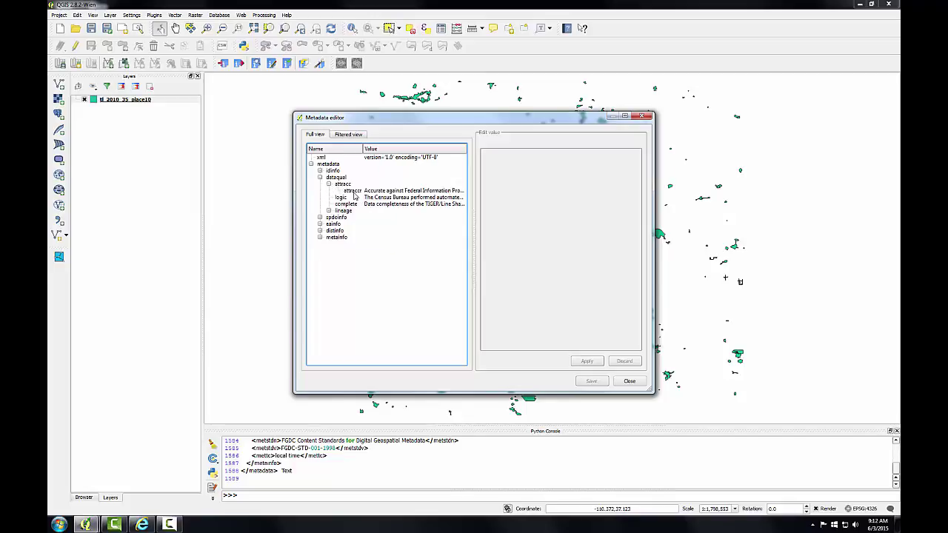
left_click(399, 193)
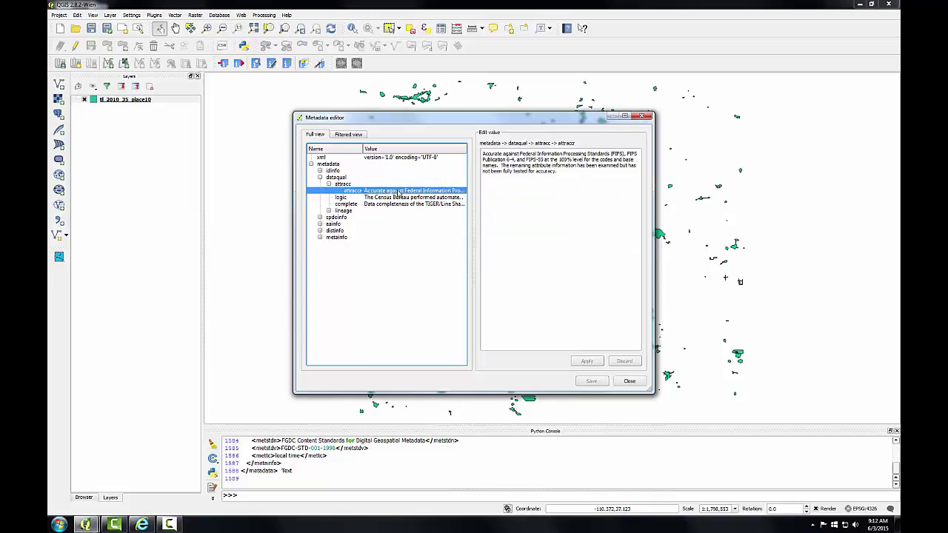
left_click(642, 116)
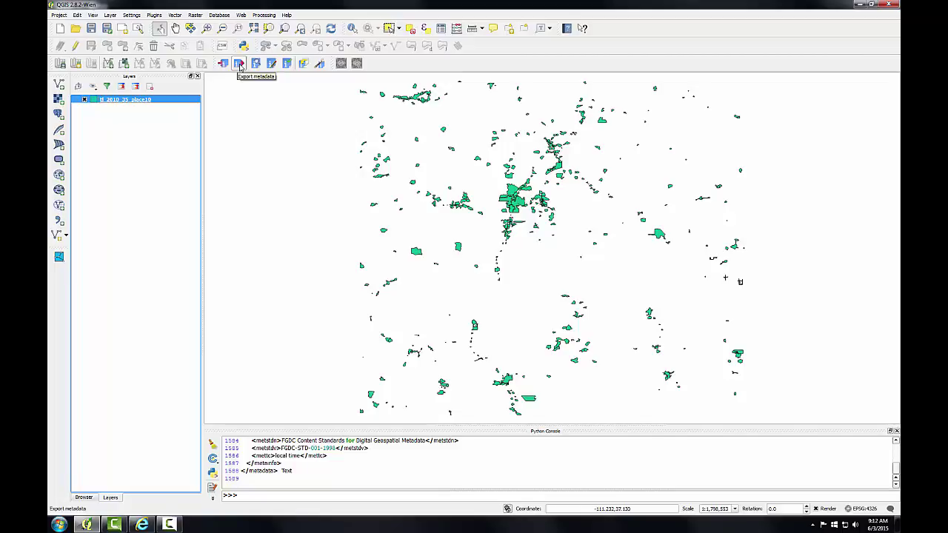
left_click(238, 64)
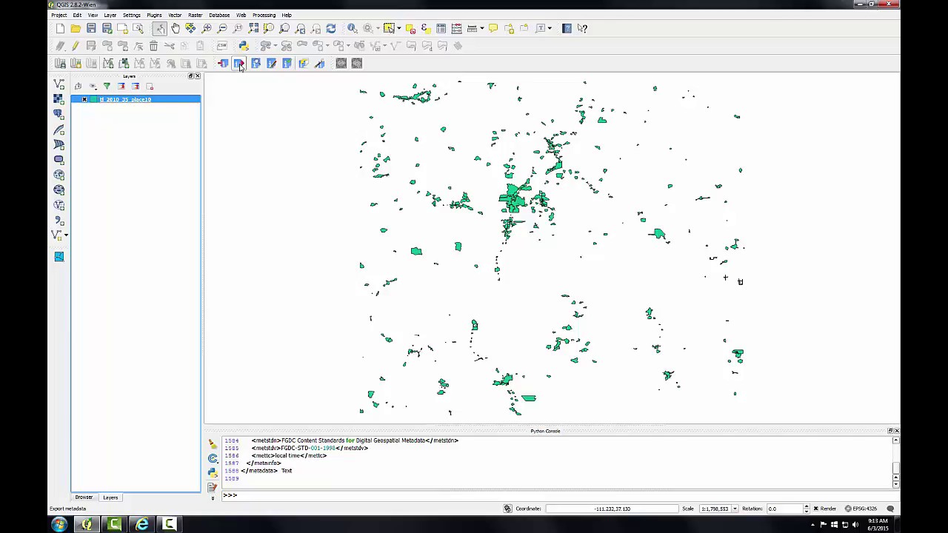